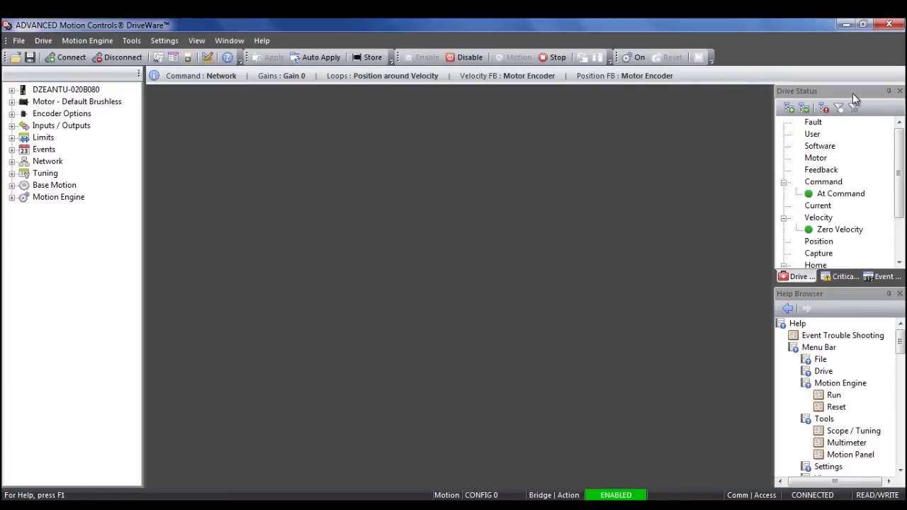
- Move Drive Status into the workspace, then set Help Browser and Drive Status to auto-hide
{"action": "left_click_drag", "start_coordinate": [853, 92], "coordinate": [527, 110]}
{"action": "left_click", "coordinate": [888, 277]}
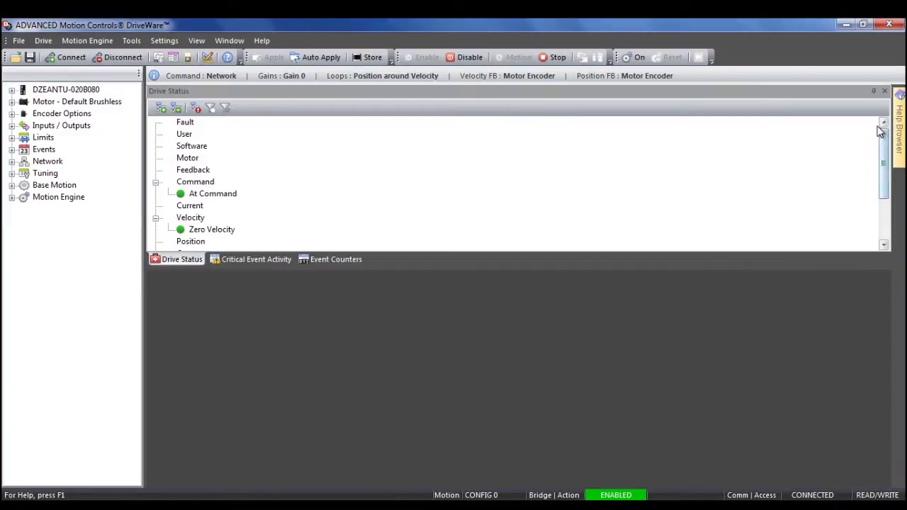
{"action": "left_click", "coordinate": [888, 91]}
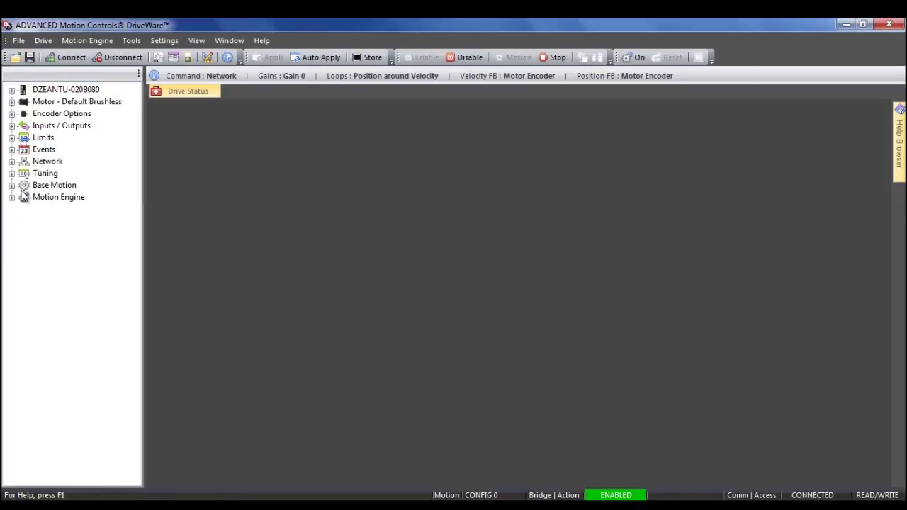
- Expand the DZEANTU-020B080 drive, Motor, Encoder Options, Inputs/Outputs, Limits and Events nodes
{"action": "double_click", "coordinate": [17, 92]}
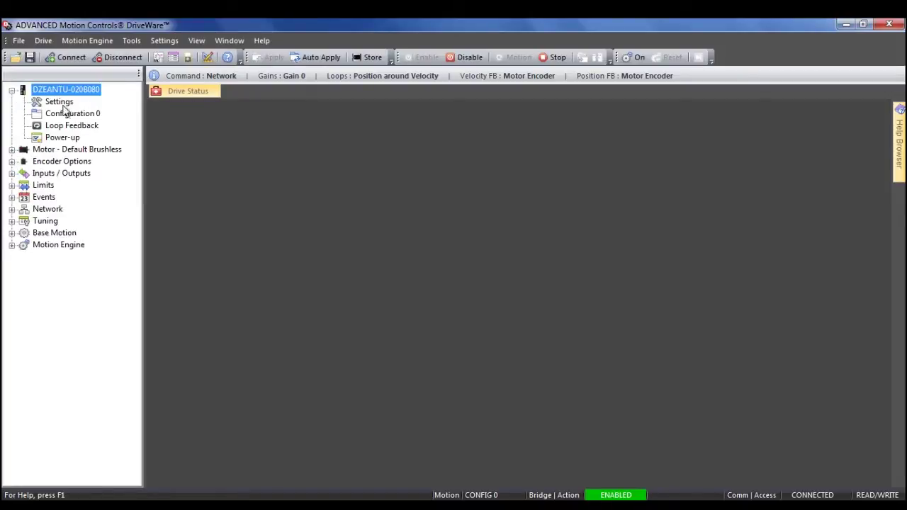
{"action": "left_click", "coordinate": [12, 149]}
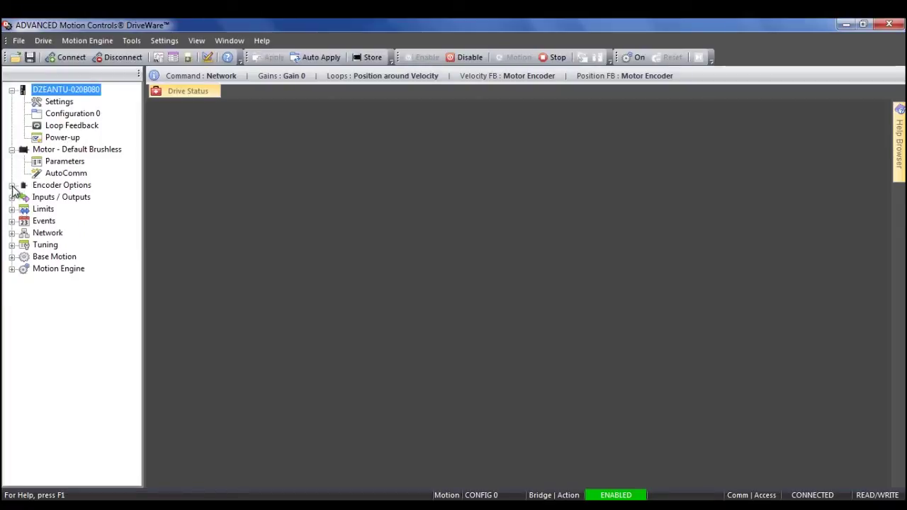
{"action": "left_click", "coordinate": [12, 186]}
{"action": "left_click", "coordinate": [12, 209]}
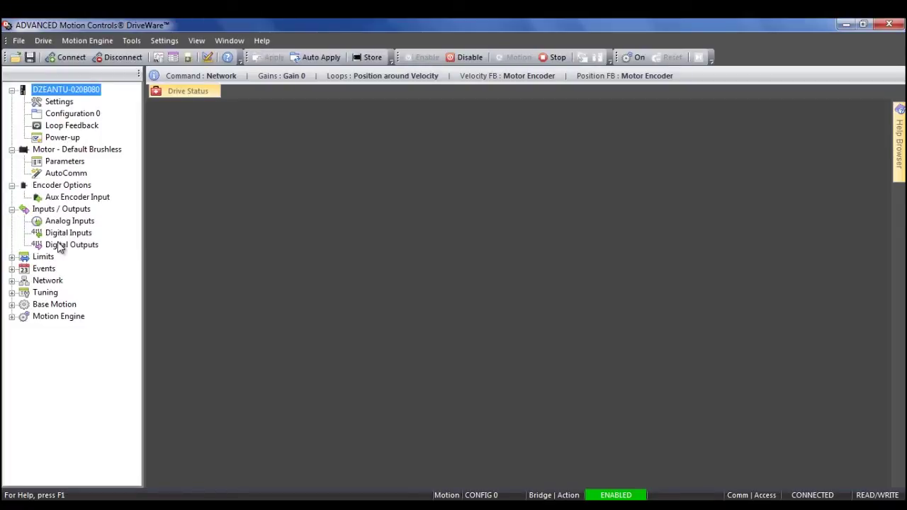
{"action": "left_click", "coordinate": [12, 257]}
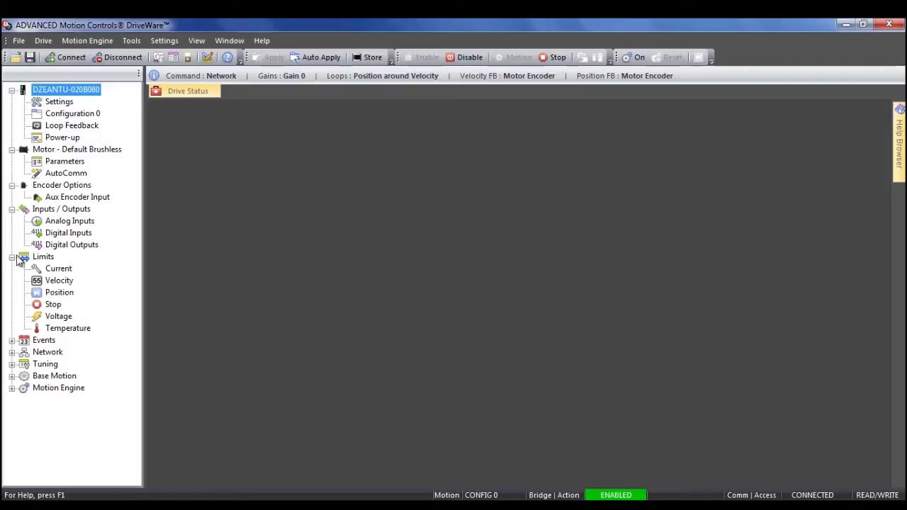
{"action": "left_click", "coordinate": [12, 340]}
- Expand Network, Tuning, Base Motion and Motion Engine, then open the Motor Parameters page
{"action": "left_click", "coordinate": [12, 376]}
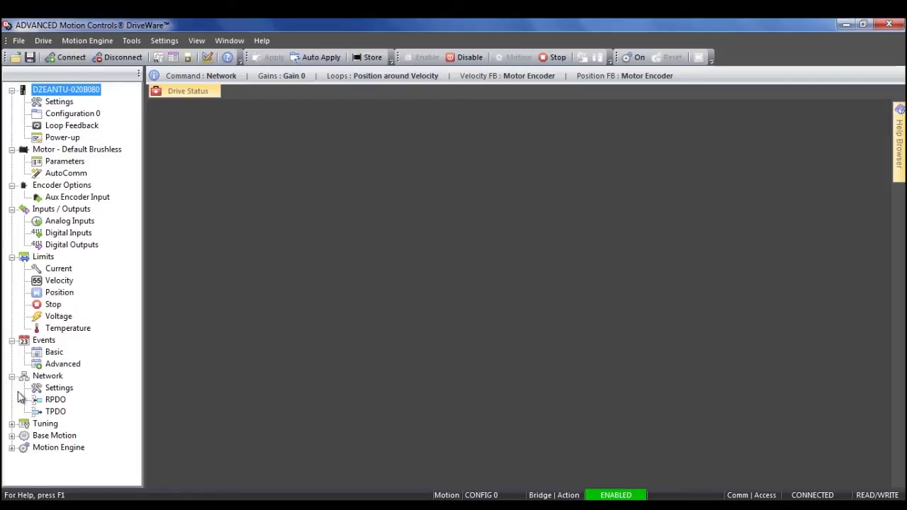
{"action": "left_click", "coordinate": [13, 423]}
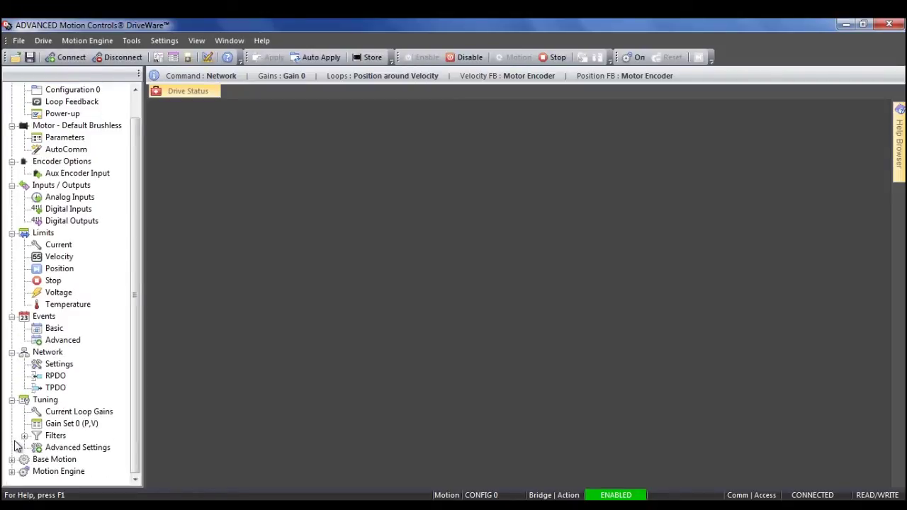
{"action": "left_click", "coordinate": [12, 460]}
{"action": "left_click", "coordinate": [12, 470]}
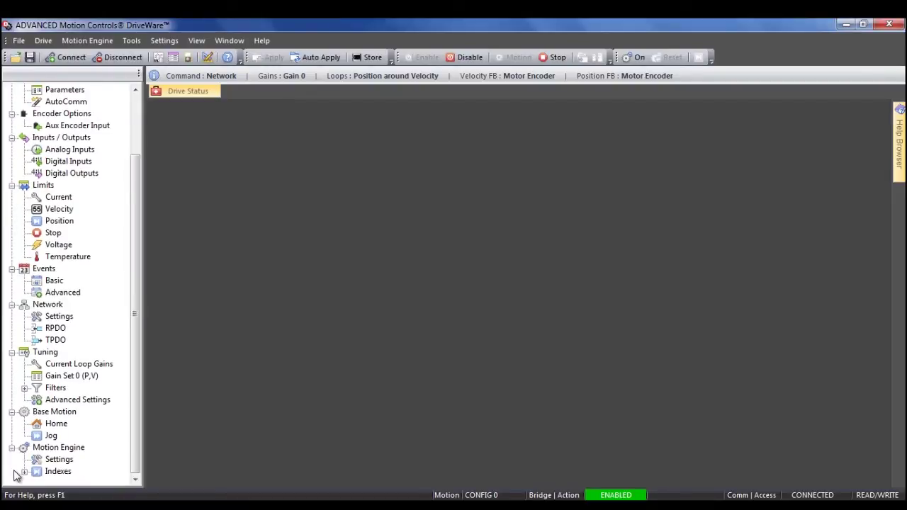
{"action": "scroll", "coordinate": [38, 343], "scroll_direction": "up", "scroll_amount": 2}
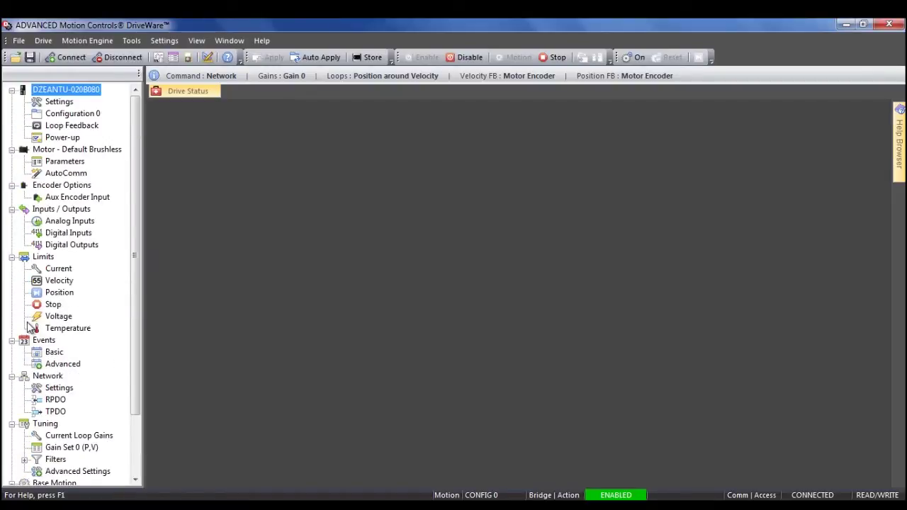
{"action": "left_click", "coordinate": [68, 163]}
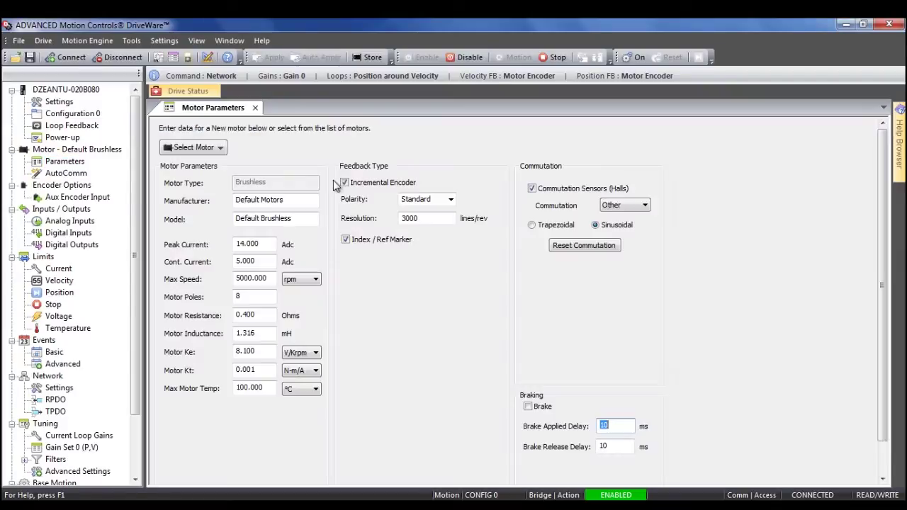
{"action": "left_click", "coordinate": [255, 108]}
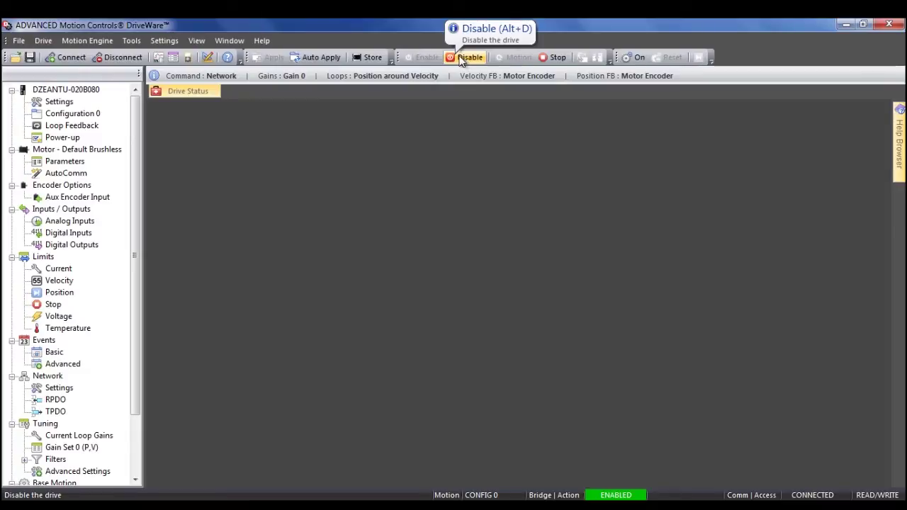
- Float the Motion Engine and Command toolbars, then reset the window layout to default
{"action": "left_click_drag", "start_coordinate": [614, 57], "coordinate": [652, 143]}
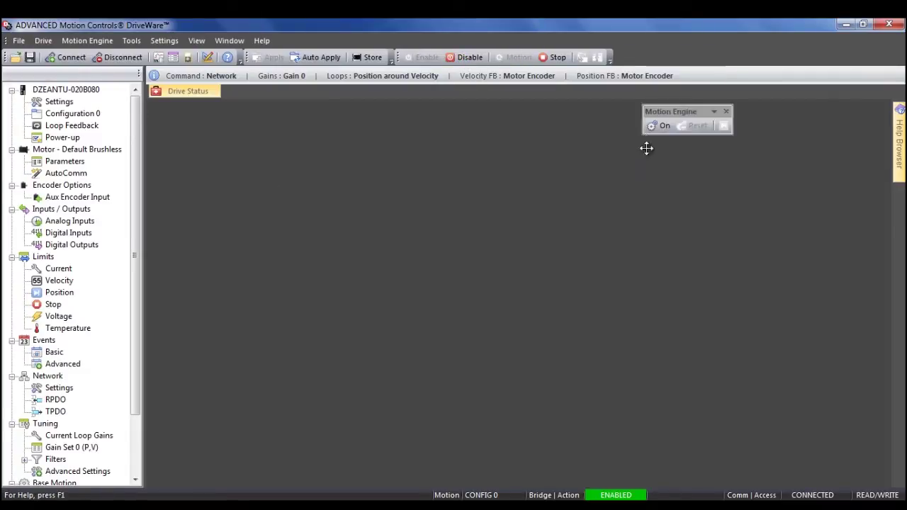
{"action": "left_click_drag", "start_coordinate": [397, 56], "coordinate": [347, 142]}
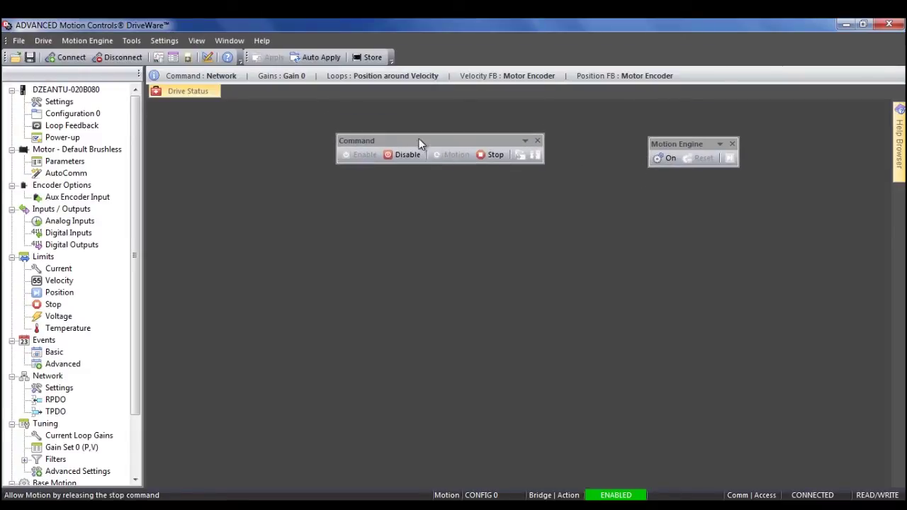
{"action": "left_click", "coordinate": [231, 41]}
{"action": "left_click", "coordinate": [245, 70]}
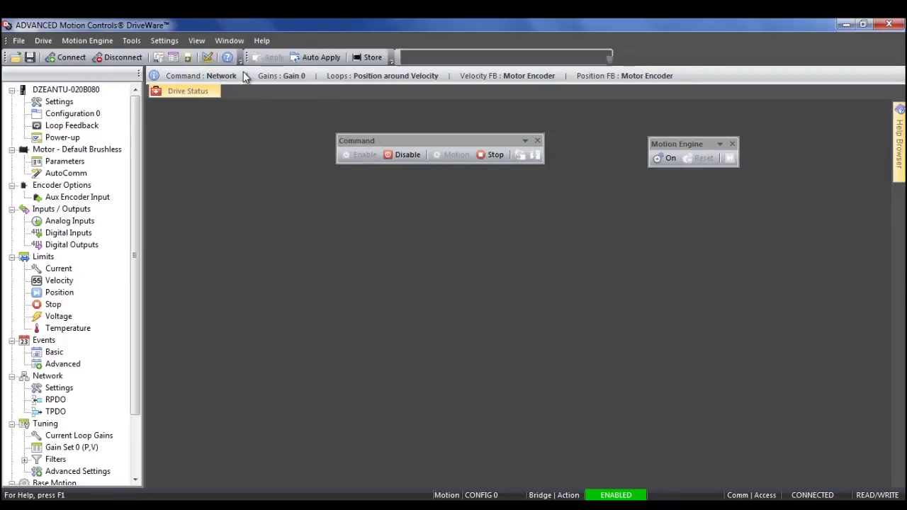
{"action": "left_click", "coordinate": [158, 59]}
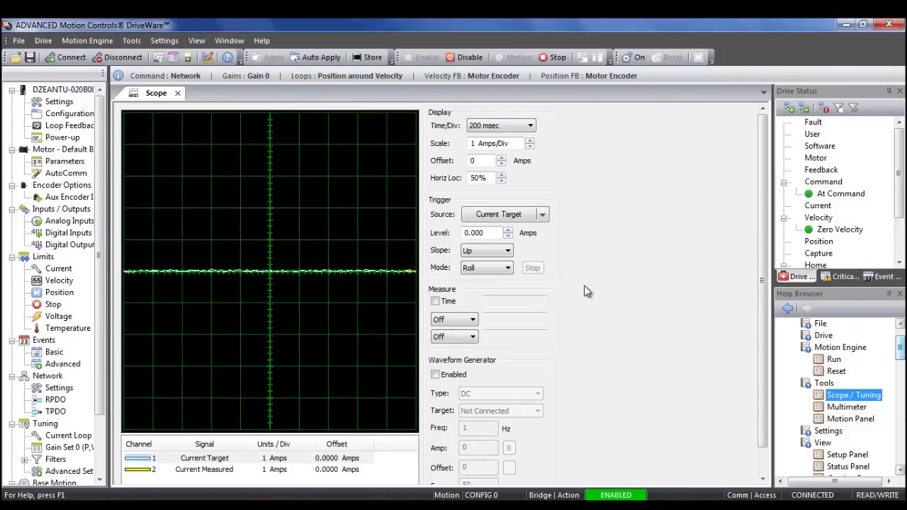
- Browse the Scope's full list of signal categories available to add
{"action": "scroll", "coordinate": [585, 292], "scroll_direction": "down", "scroll_amount": 2}
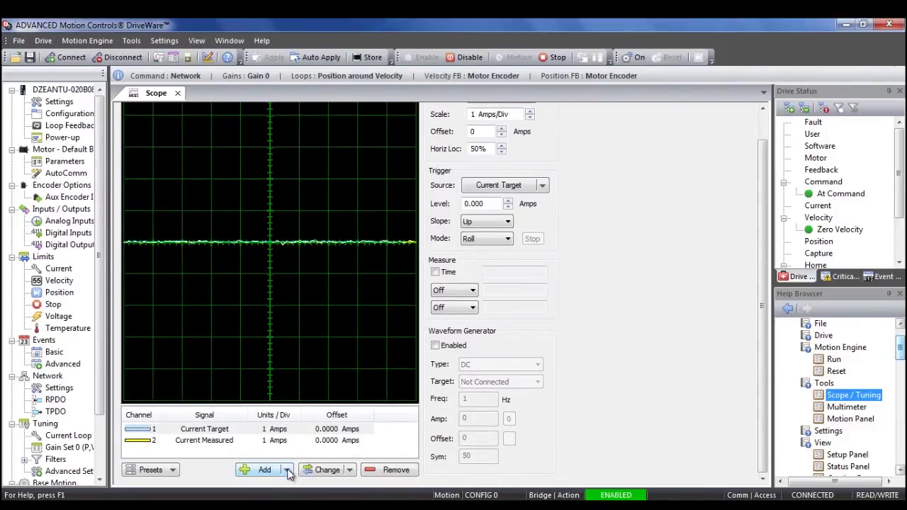
{"action": "left_click", "coordinate": [262, 470]}
{"action": "left_click", "coordinate": [292, 452]}
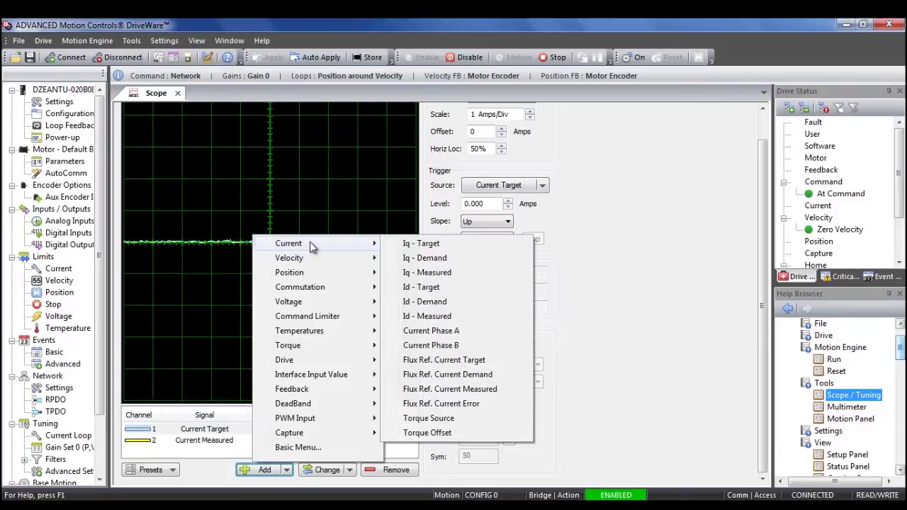
{"action": "mouse_move", "coordinate": [289, 272]}
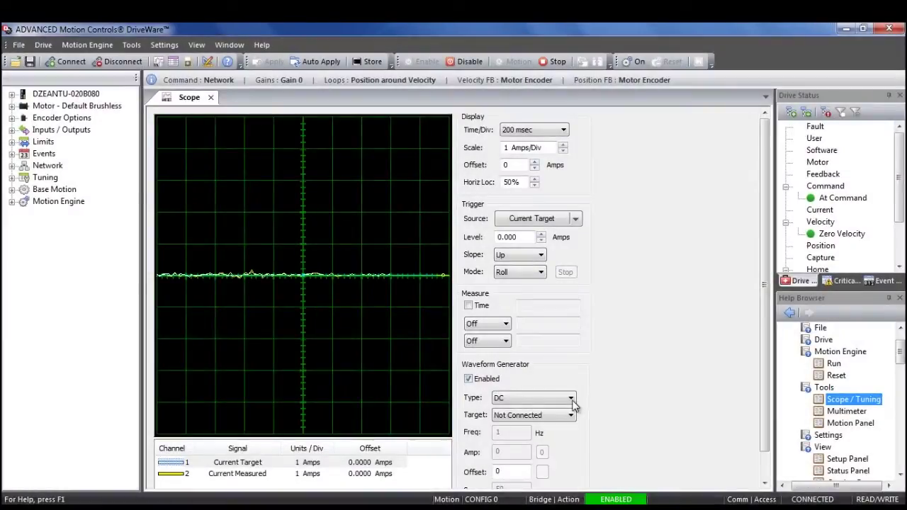
- Set the waveform generator to a Sinusoidal wave on the Current Loop with amplitude 2
{"action": "left_click", "coordinate": [571, 398]}
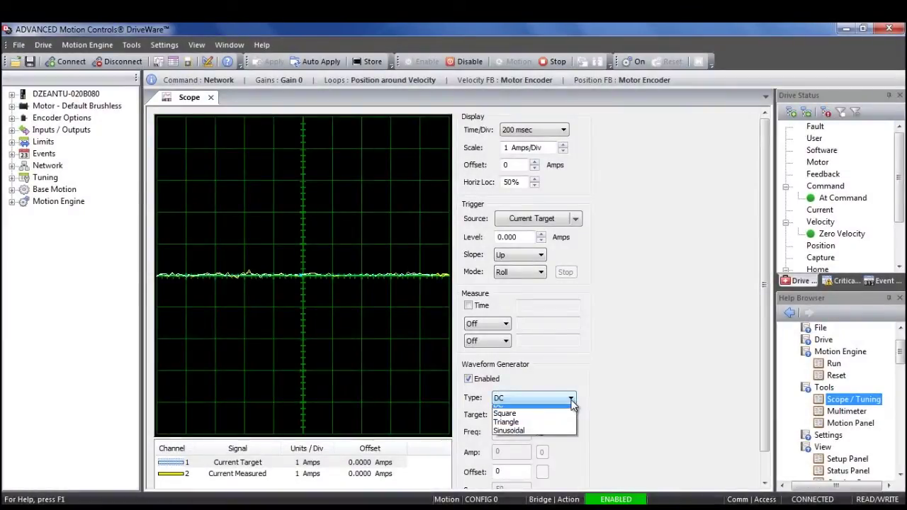
{"action": "left_click", "coordinate": [567, 436]}
{"action": "left_click", "coordinate": [571, 415]}
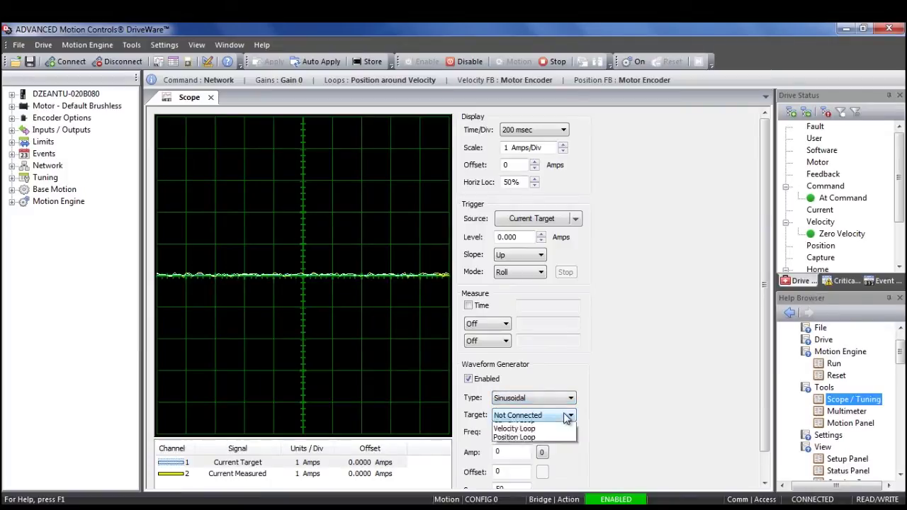
{"action": "left_click", "coordinate": [517, 437]}
{"action": "left_click", "coordinate": [512, 452]}
{"action": "type", "text": "2"}
{"action": "key", "text": "Tab"}
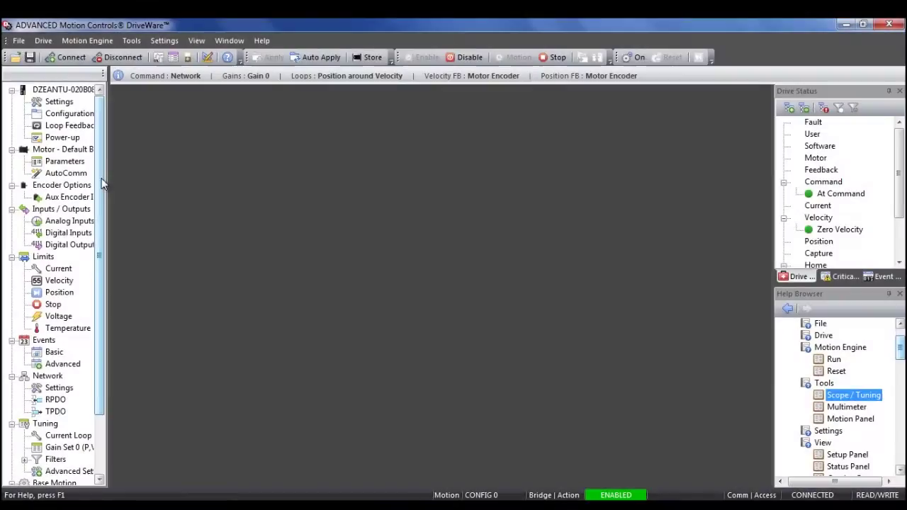
- Expand Motion Engine > Indexes to list Index 0–15, view the Jog page, then close it
{"action": "scroll", "coordinate": [112, 214], "scroll_direction": "down", "scroll_amount": 1}
{"action": "scroll", "coordinate": [115, 263], "scroll_direction": "down", "scroll_amount": 1}
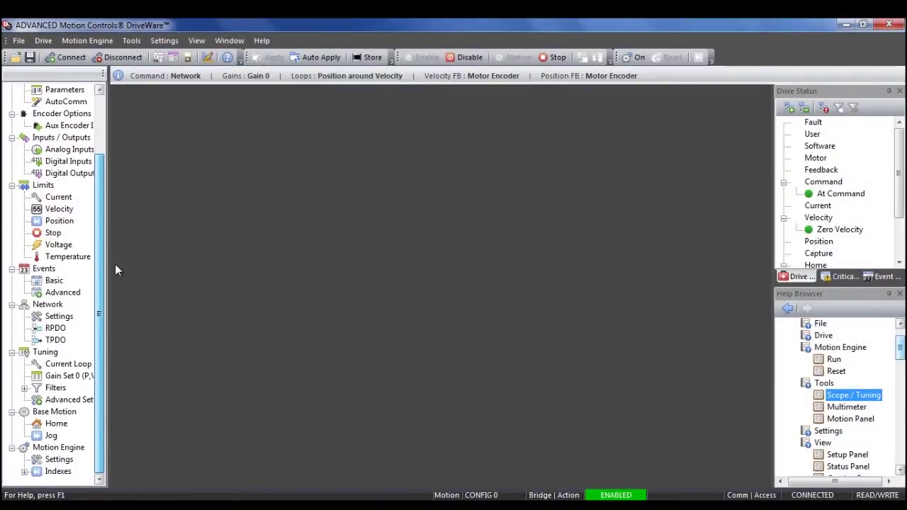
{"action": "left_click", "coordinate": [24, 471]}
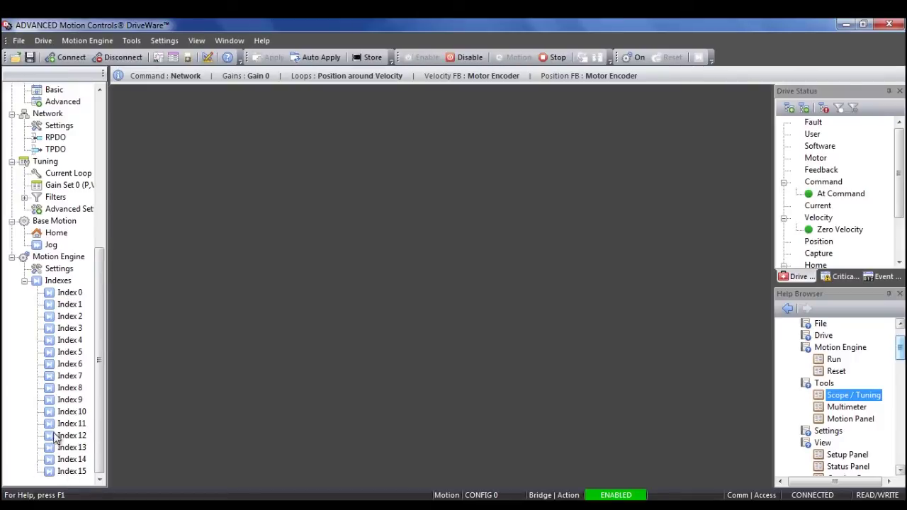
{"action": "left_click", "coordinate": [52, 244]}
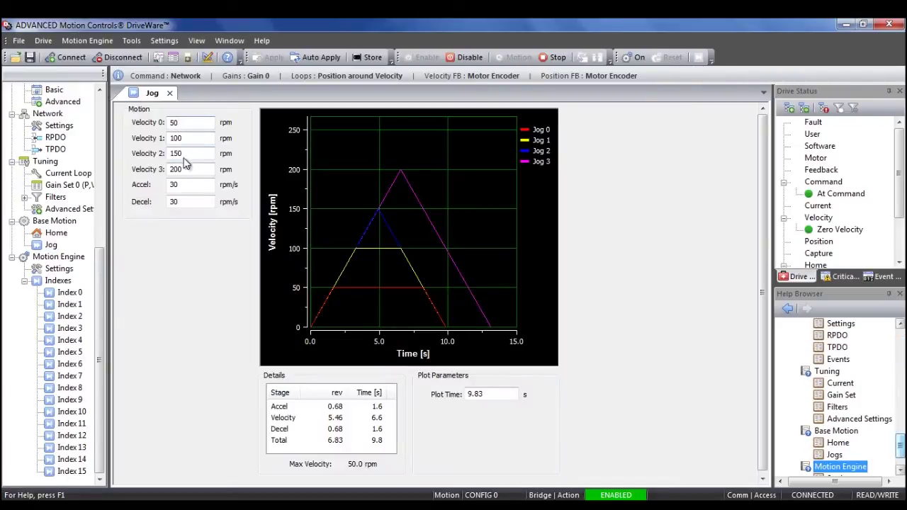
{"action": "left_click", "coordinate": [170, 93]}
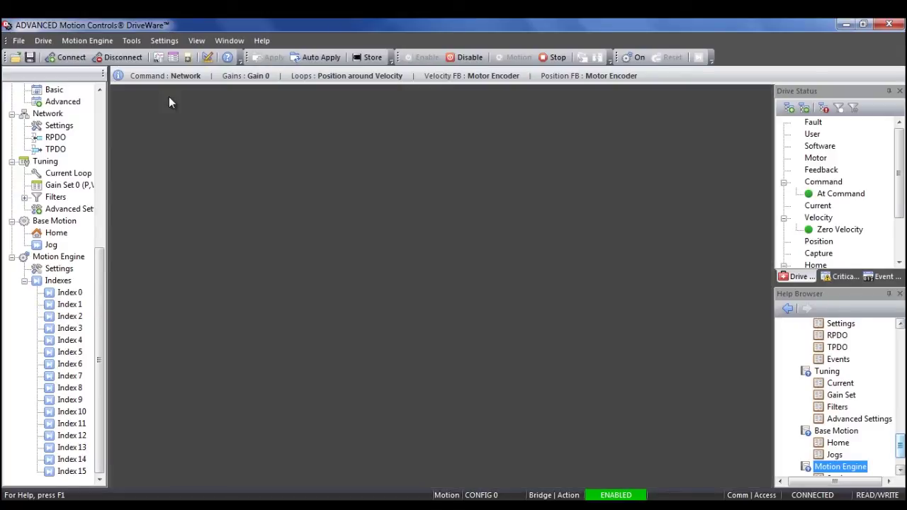
- In the Motion Panel, set the index Position to 25 rev and Velocity to 450 rpm
{"action": "left_click", "coordinate": [173, 57]}
{"action": "double_click", "coordinate": [668, 190]}
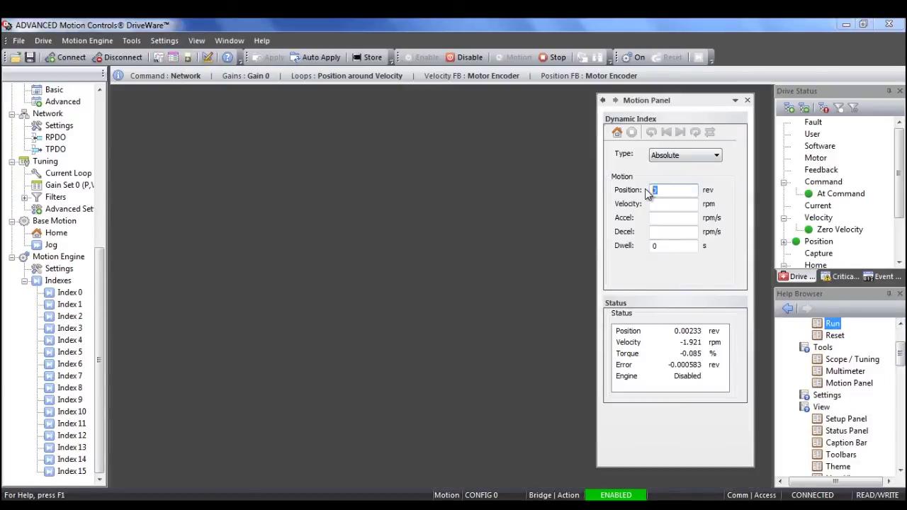
{"action": "type", "text": "25"}
{"action": "key", "text": "Tab"}
{"action": "type", "text": "450"}
{"action": "key", "text": "Tab"}
- Set Accel and Decel to 450 rpm/s, open the Scope and switch to Motion Engine mode
{"action": "type", "text": "450"}
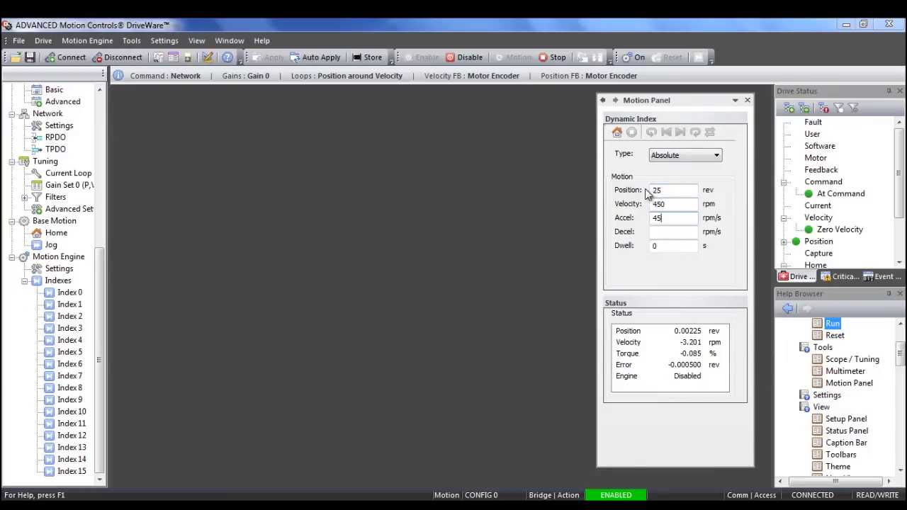
{"action": "key", "text": "Tab"}
{"action": "type", "text": "450"}
{"action": "key", "text": "Tab"}
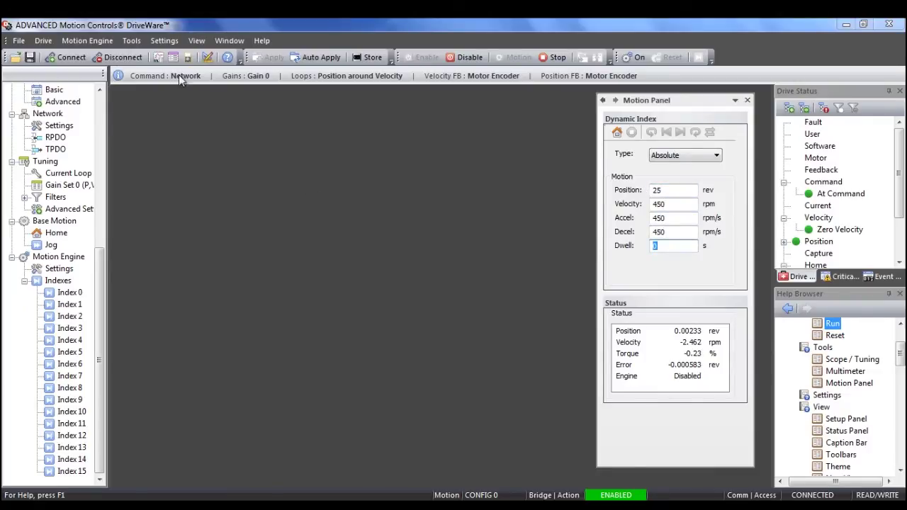
{"action": "left_click", "coordinate": [159, 57]}
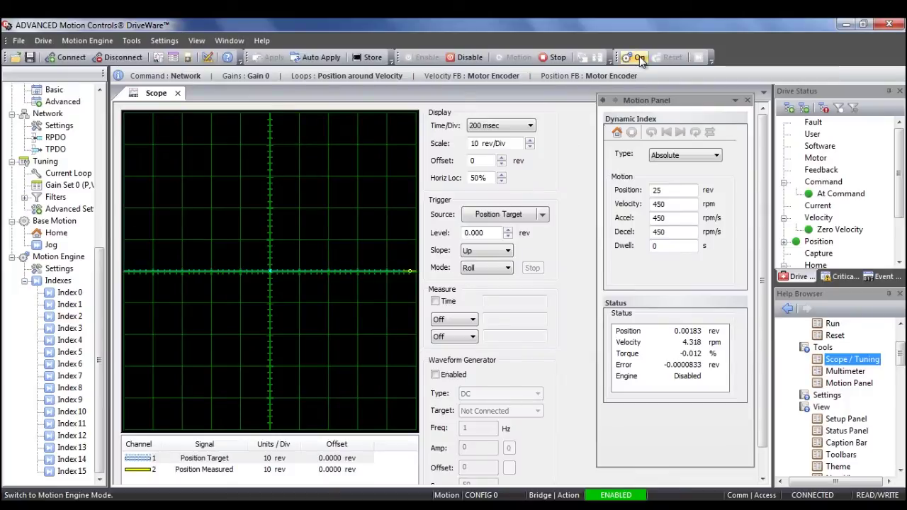
{"action": "left_click", "coordinate": [634, 57]}
- Set the Scope time base to 1 sec and run the index move out to 25 rev
{"action": "left_click", "coordinate": [525, 133]}
{"action": "left_click", "coordinate": [485, 152]}
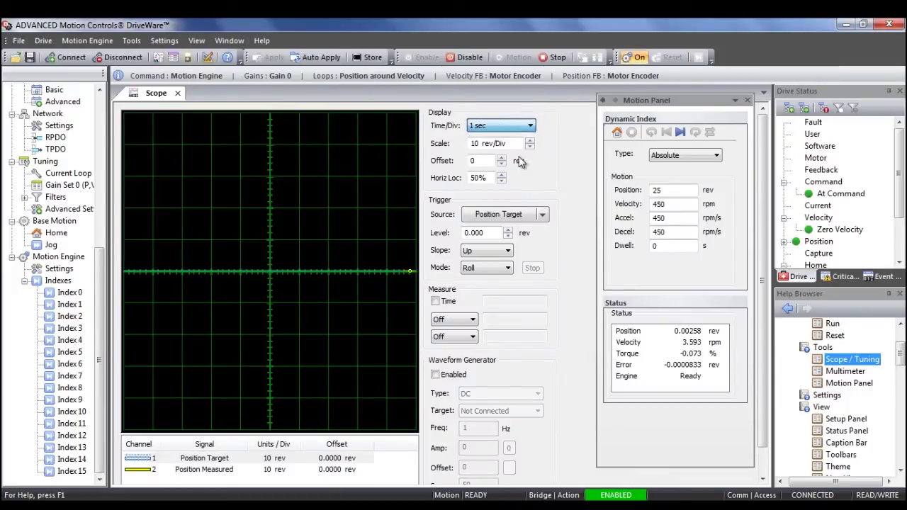
{"action": "left_click", "coordinate": [679, 133]}
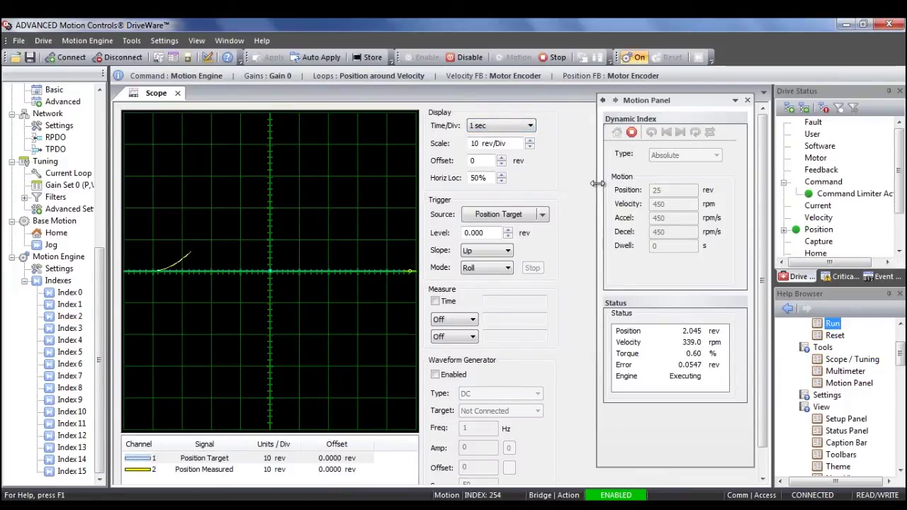
- Change Position to 0, run the move back, and drag Drive Status into the workspace
{"action": "double_click", "coordinate": [657, 189]}
{"action": "type", "text": "0"}
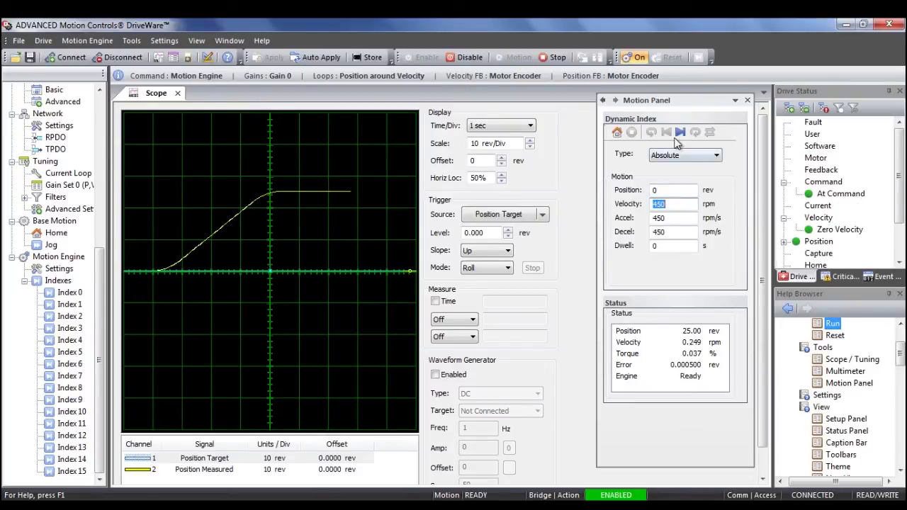
{"action": "left_click", "coordinate": [680, 132]}
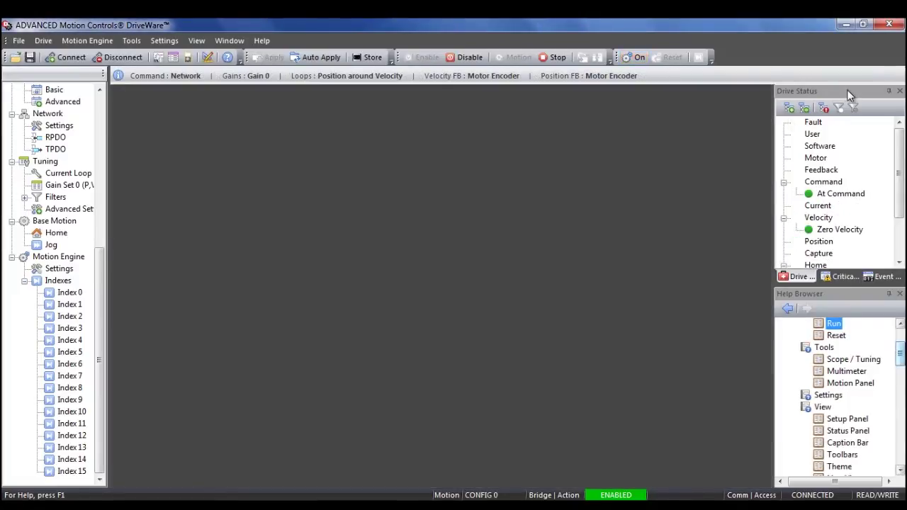
{"action": "mouse_move", "coordinate": [846, 90]}
{"action": "left_mouse_down"}
{"action": "mouse_move", "coordinate": [536, 119]}
{"action": "mouse_move", "coordinate": [508, 108]}
{"action": "left_mouse_up"}
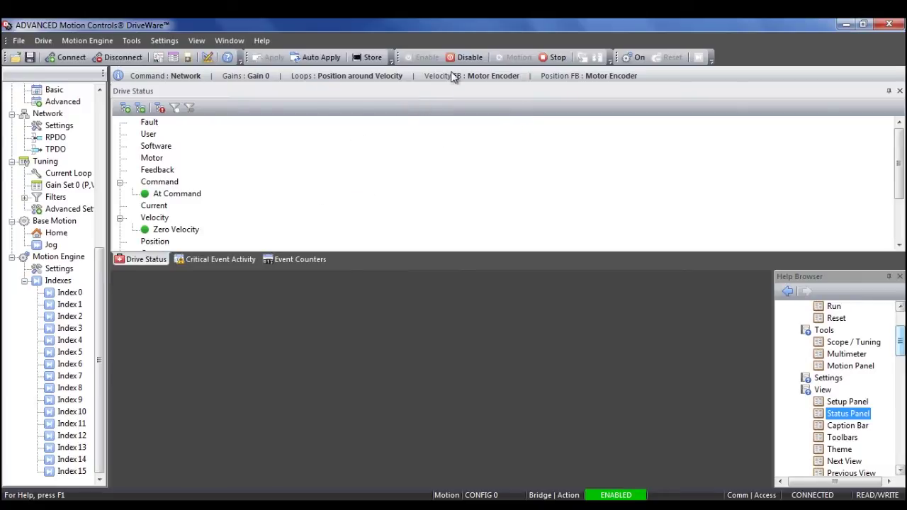
- Disable then re-enable the drive, show all Drive Status items including inactive ones, and close it
{"action": "left_click", "coordinate": [466, 57]}
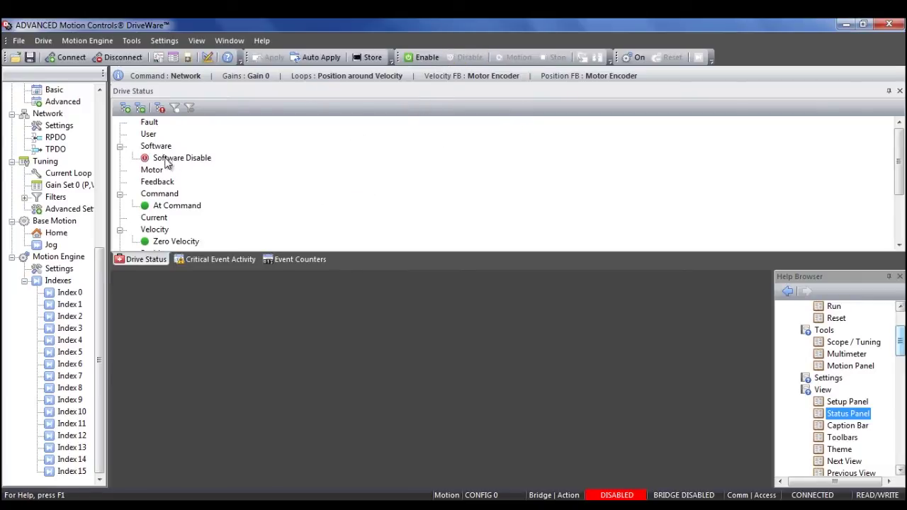
{"action": "left_click", "coordinate": [423, 58]}
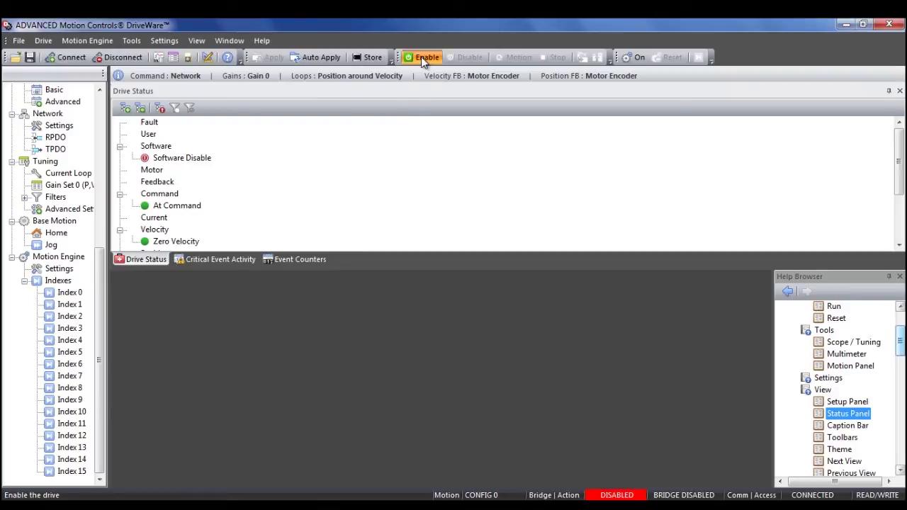
{"action": "left_click", "coordinate": [190, 110]}
{"action": "left_click", "coordinate": [176, 112]}
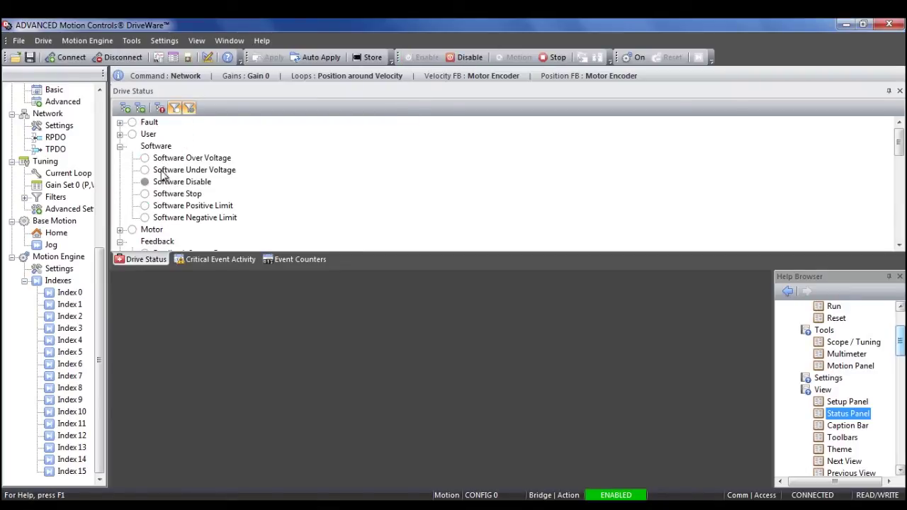
{"action": "left_click", "coordinate": [899, 91]}
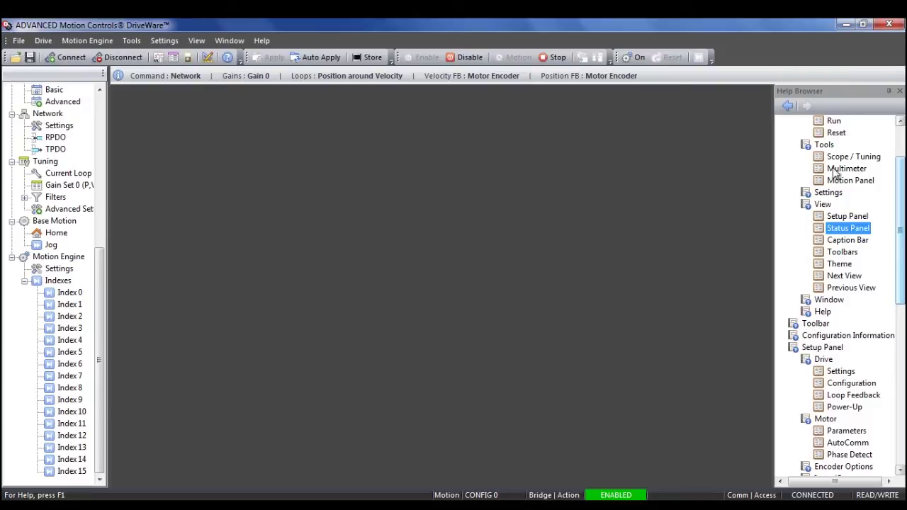
- Open Configuration 0 and its help topic, arranged in a new vertical tab group
{"action": "scroll", "coordinate": [108, 132], "scroll_direction": "up", "scroll_amount": 6}
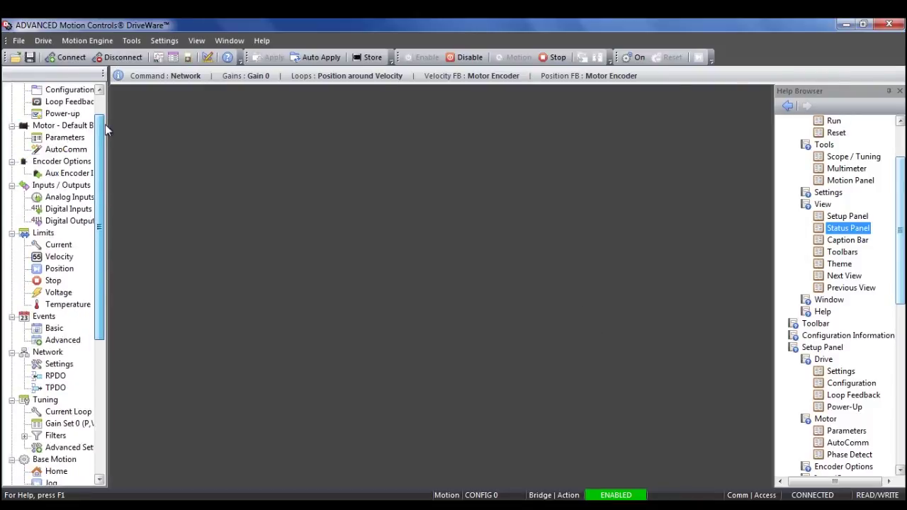
{"action": "scroll", "coordinate": [85, 124], "scroll_direction": "up", "scroll_amount": 1}
{"action": "left_click", "coordinate": [75, 115]}
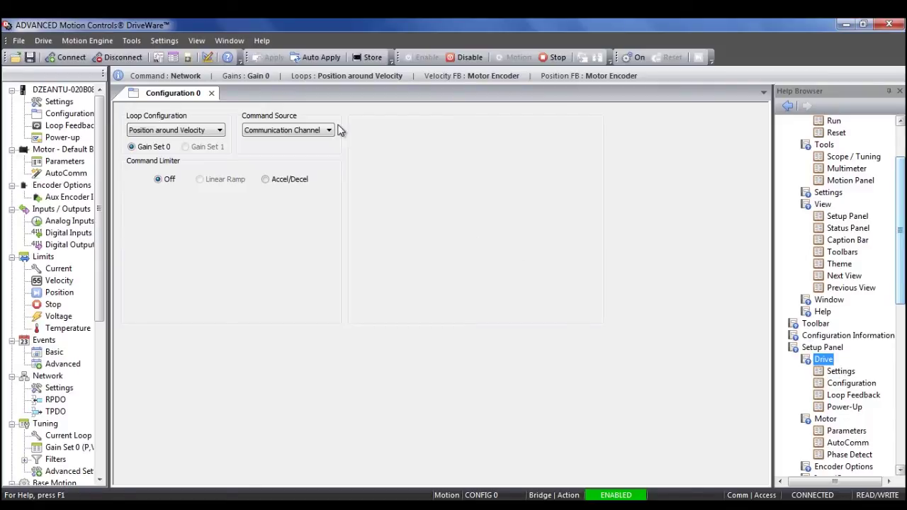
{"action": "left_click", "coordinate": [227, 57]}
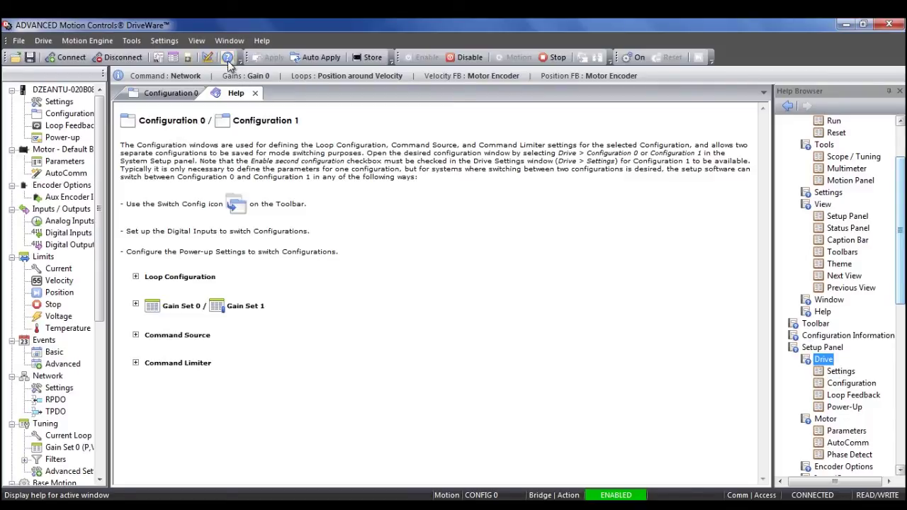
{"action": "left_click", "coordinate": [227, 42]}
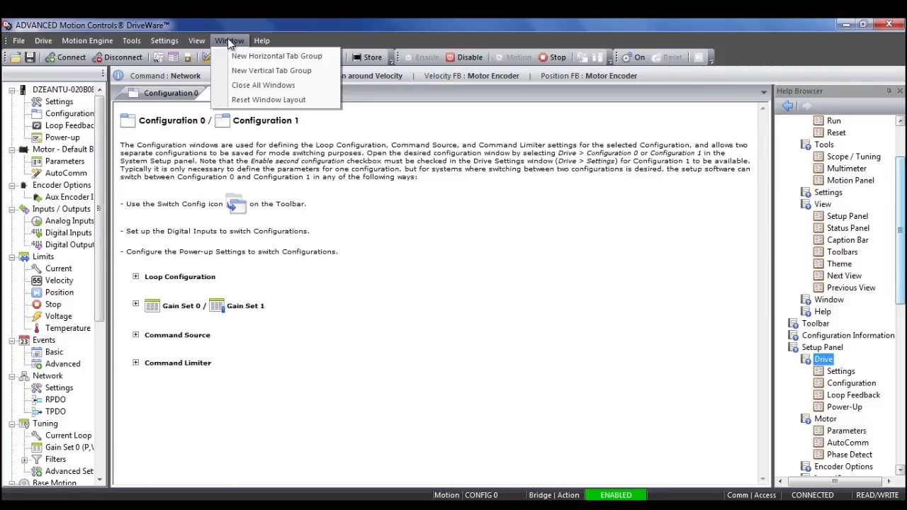
{"action": "left_click", "coordinate": [248, 71]}
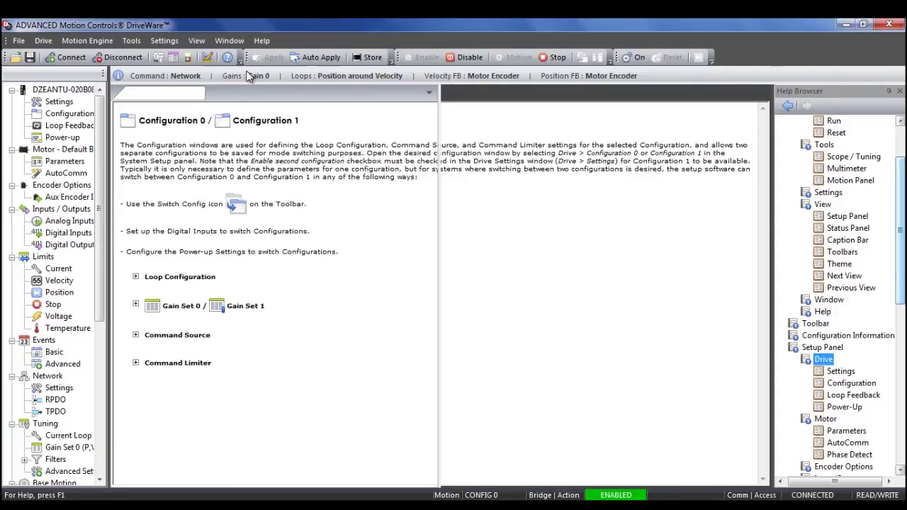